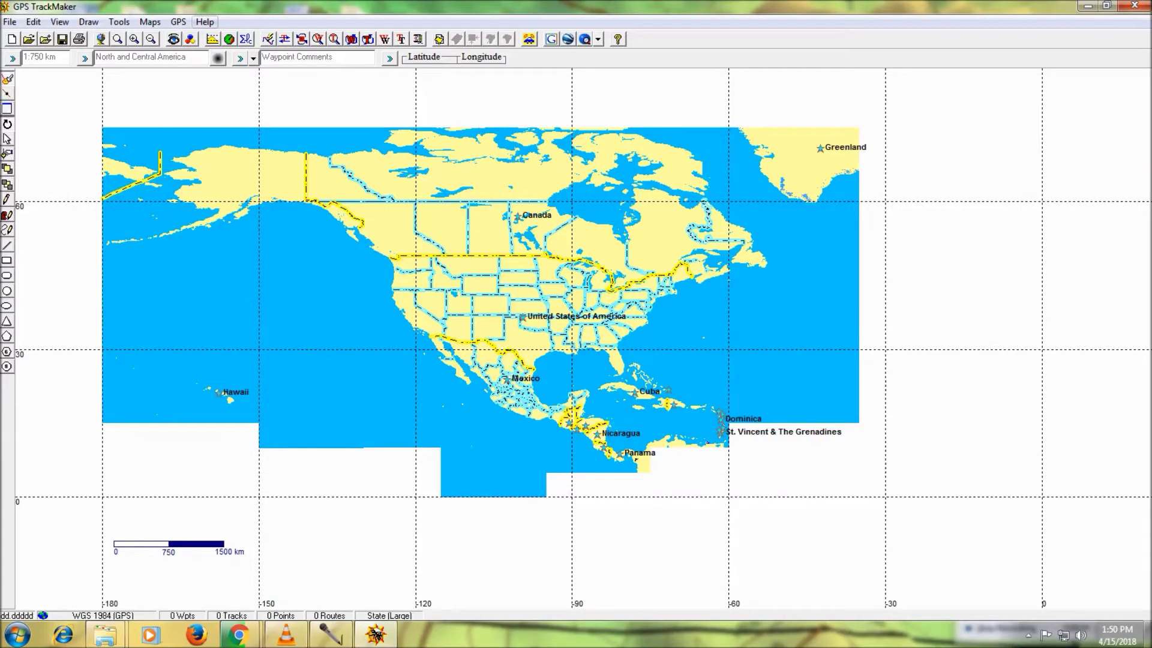
Step: Check the program's version information in the About GPS TrackMaker window and close it
left_click(204, 22)
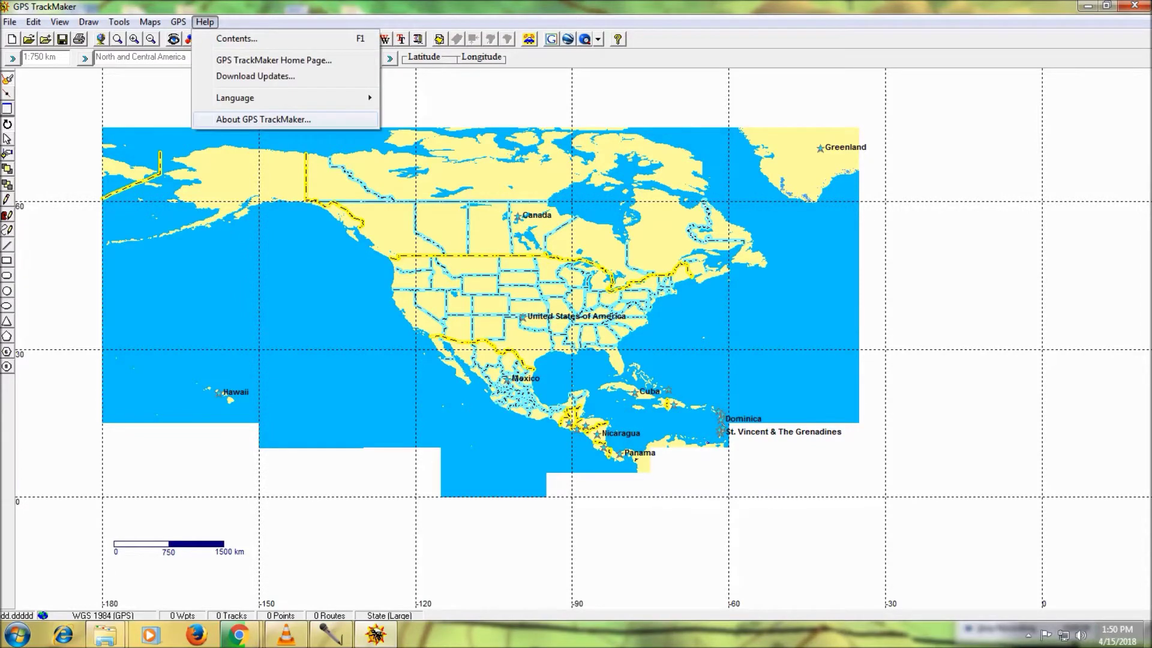
left_click(263, 119)
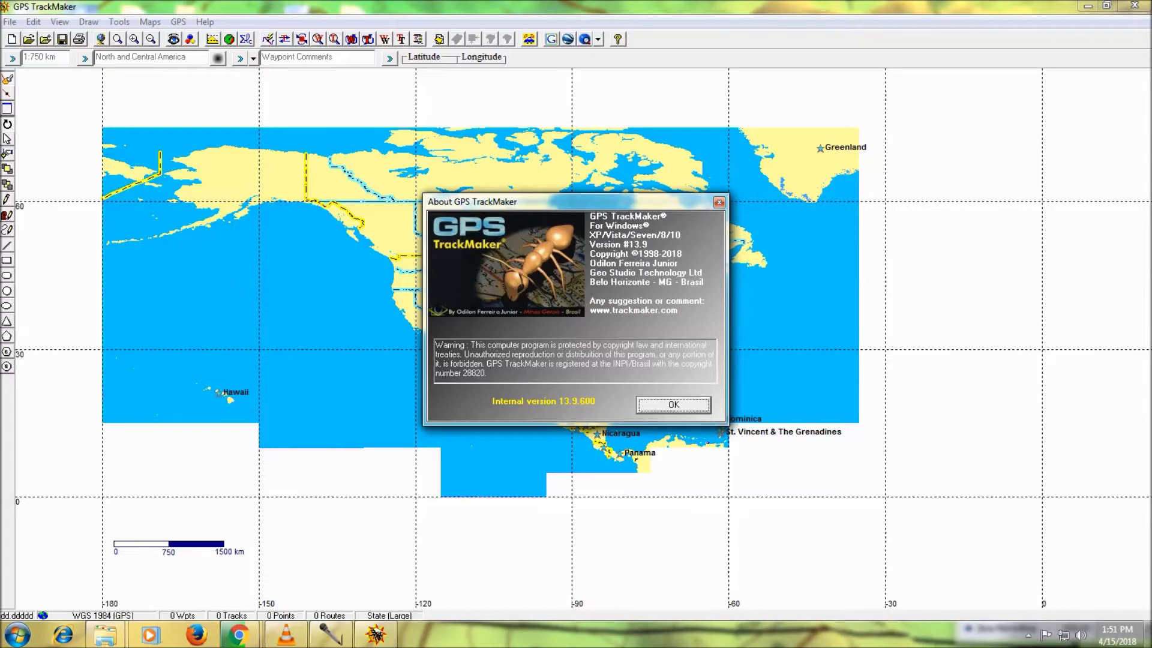
key("Return")
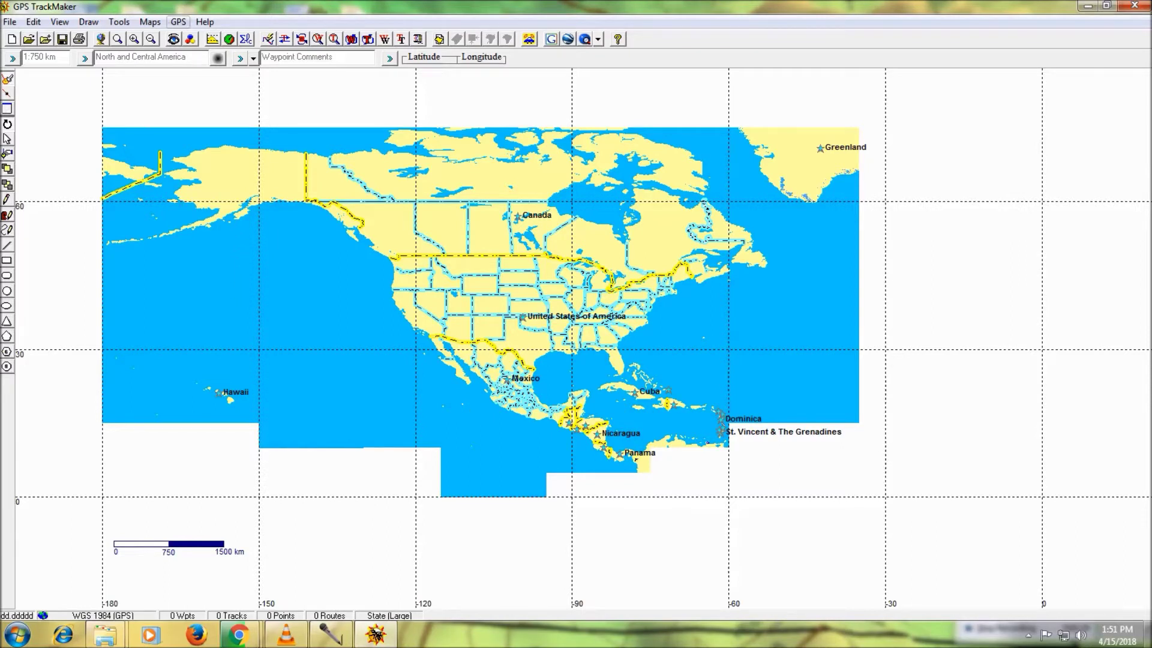
Step: Open the Garmin interface and delete the G:\autorun.inf threat flagged by USB Disk Security
left_click(178, 22)
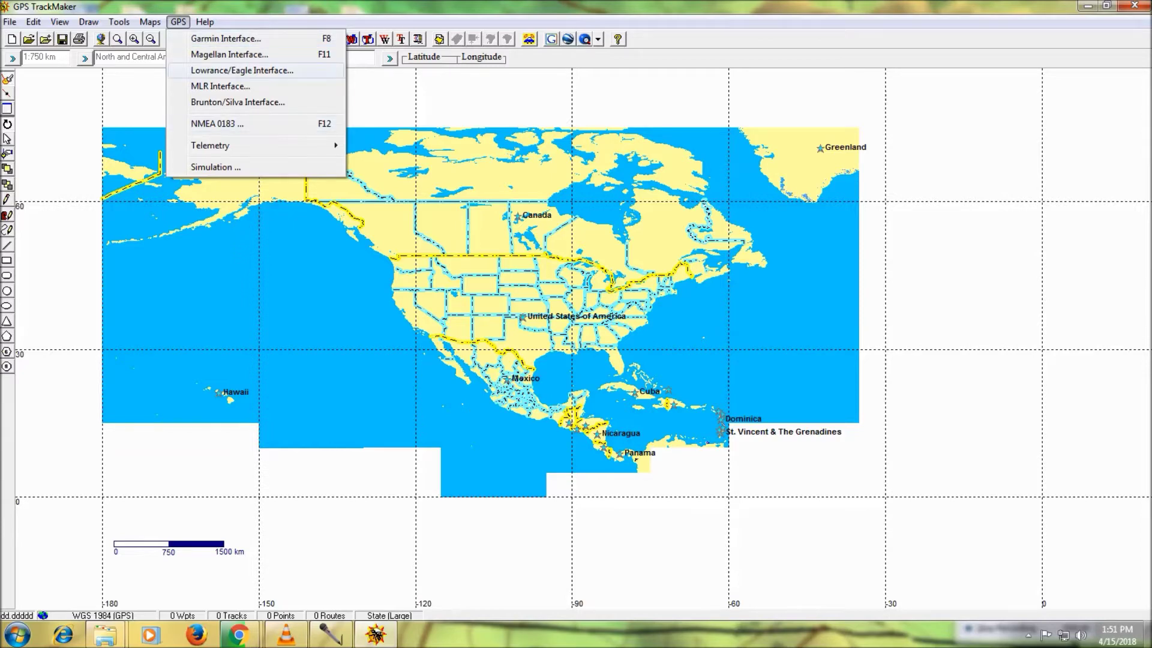
left_click(226, 38)
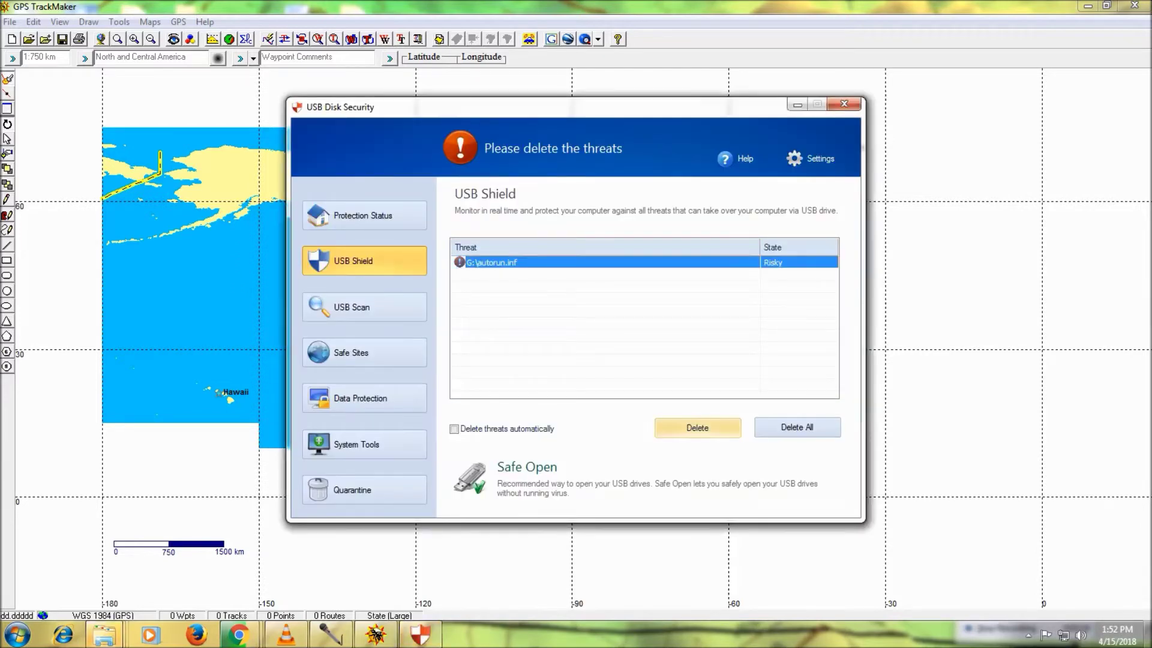
left_click(697, 428)
left_click(843, 104)
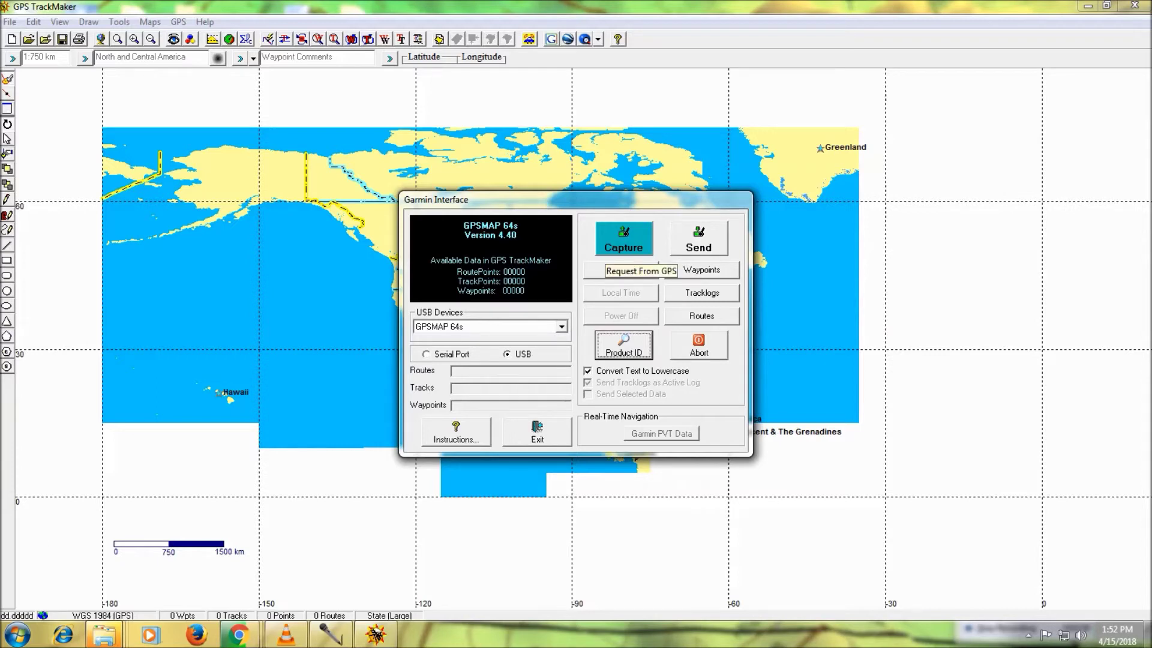
Step: Capture all data from the connected GPSMAP 64s and close the Garmin interface
left_click(623, 239)
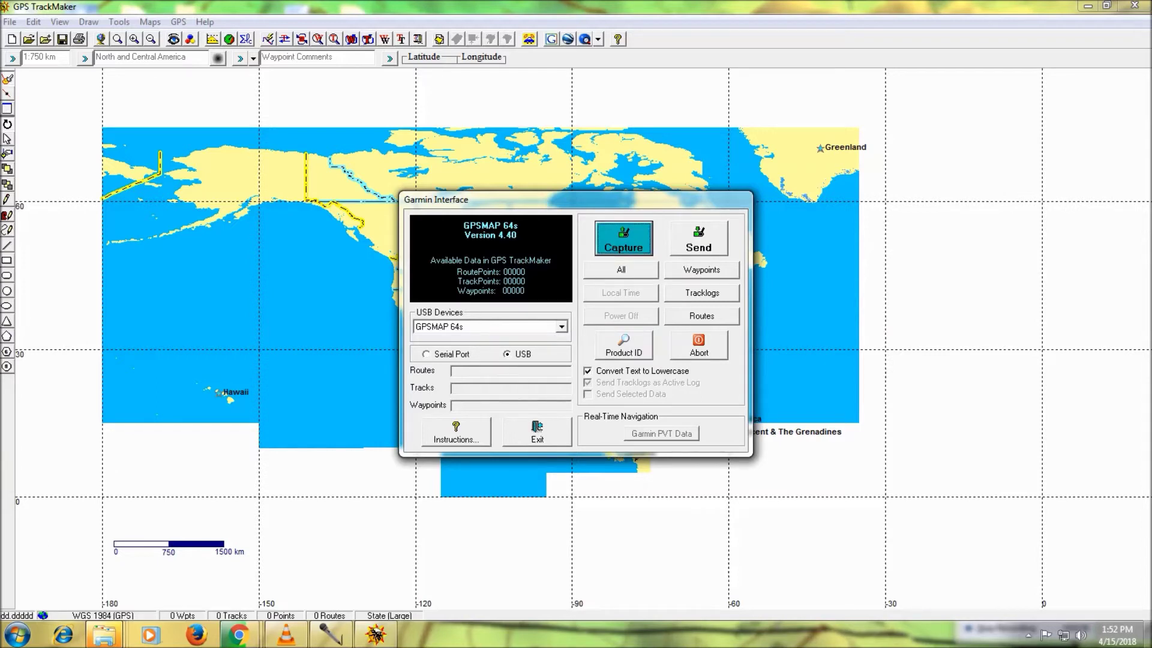
left_click(621, 269)
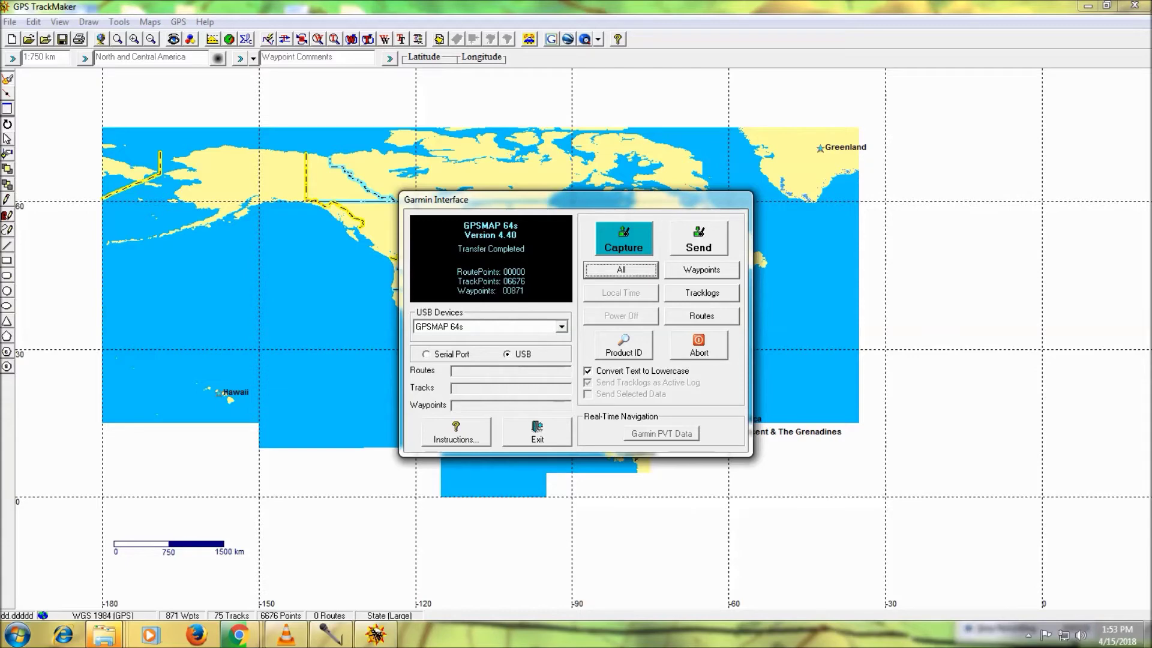
key("Escape")
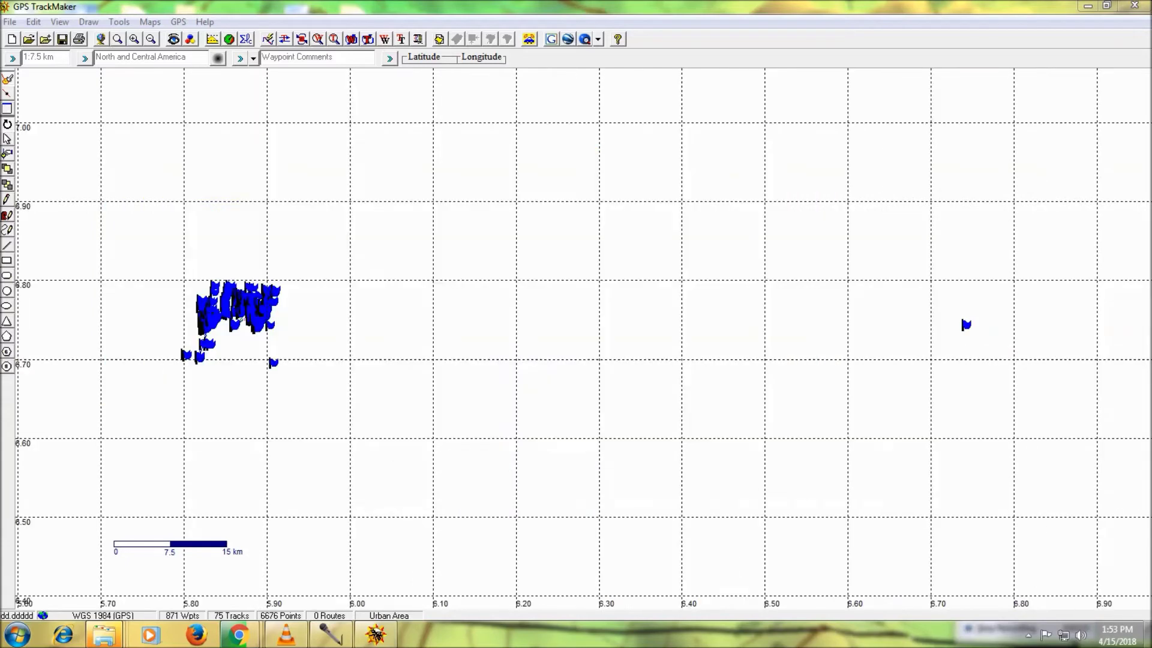
Step: Examine the captured waypoints and tracks across the map at several scales
left_click_drag(228, 313, 491, 313)
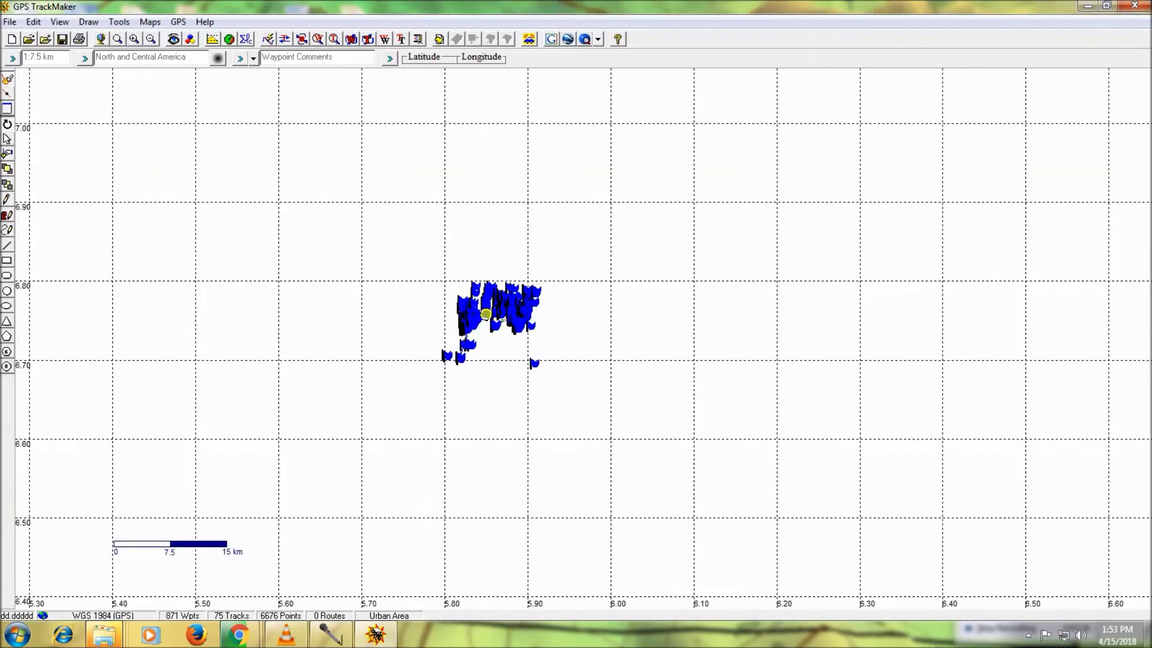
scroll(497, 323, "up", 3)
scroll(465, 291, "up", 2)
left_click_drag(321, 330, 440, 295)
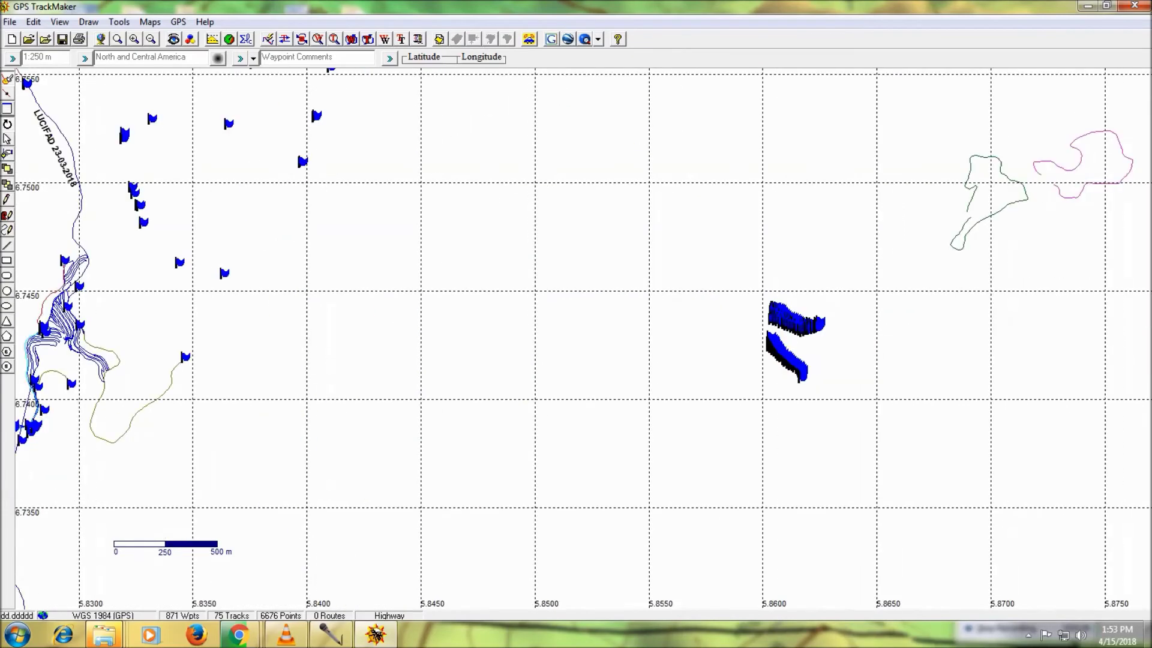
scroll(583, 339, "down", 1)
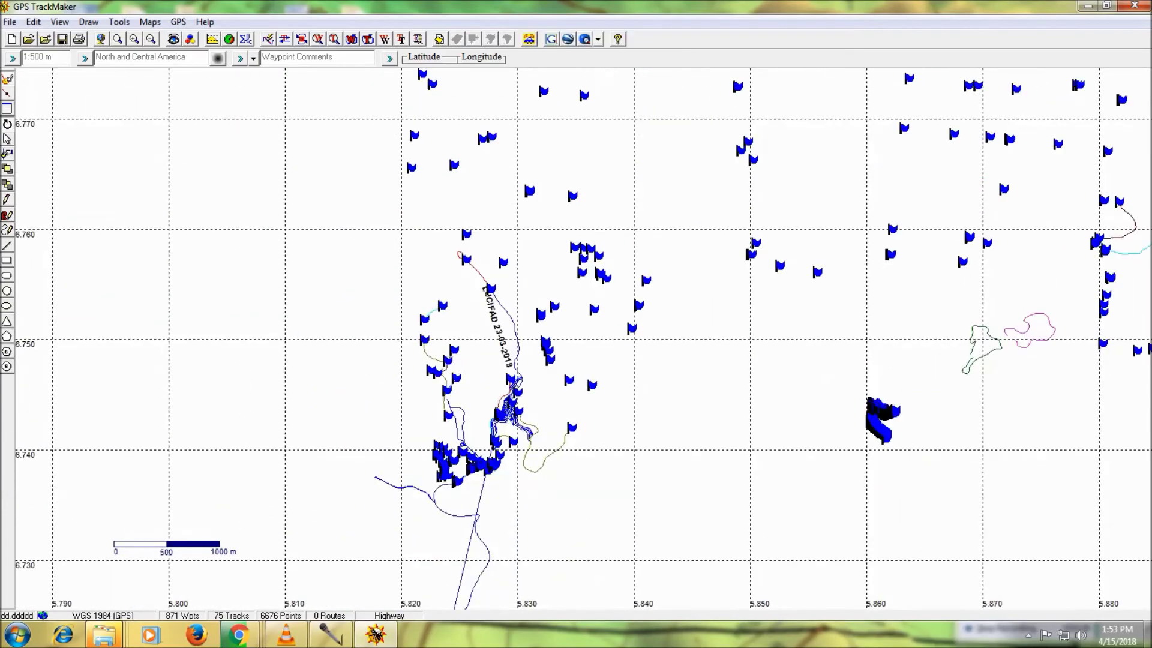
left_click_drag(583, 339, 368, 364)
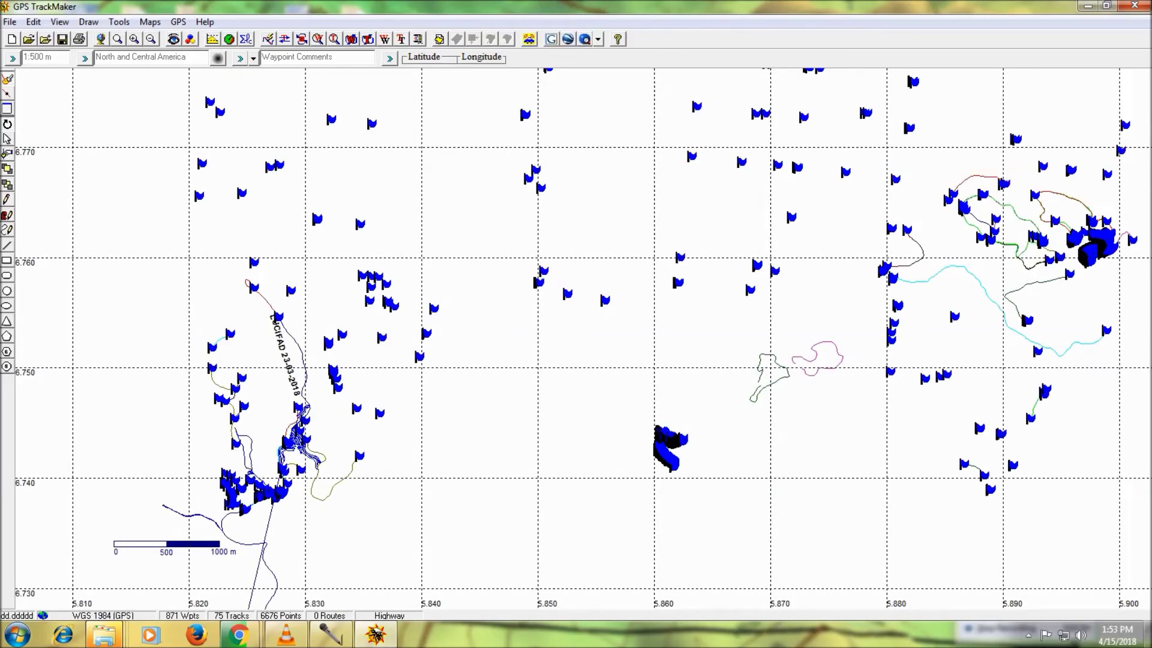
left_click_drag(583, 339, 705, 215)
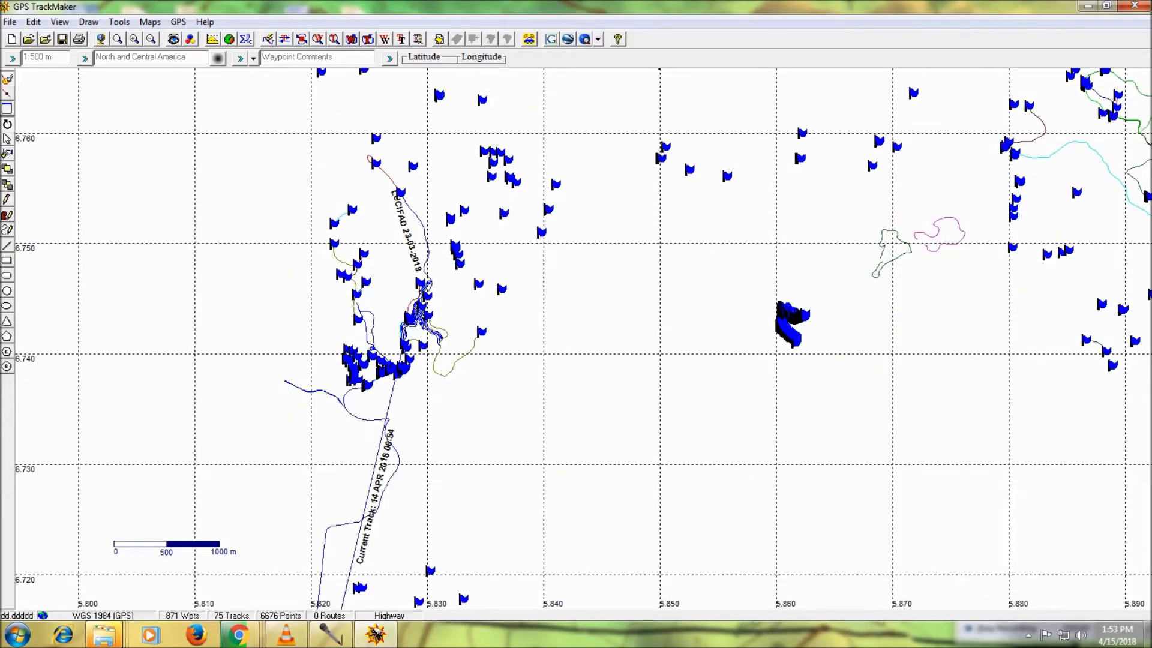
key("Right")
key("Down")
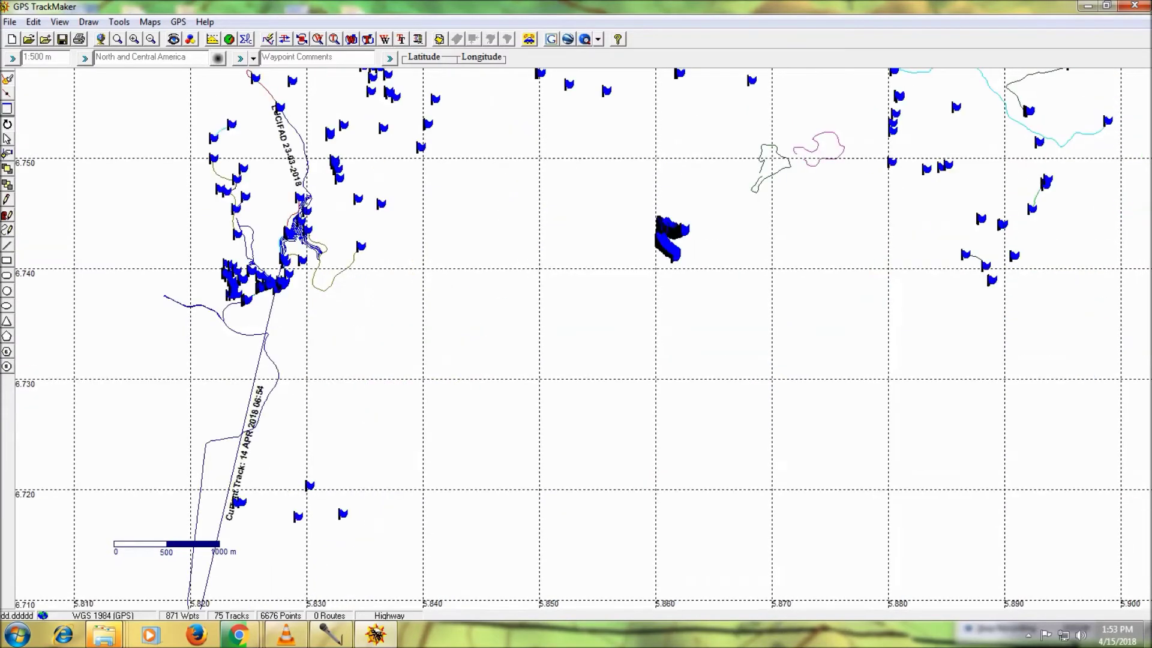
key("Right")
key("Up")
key("Left")
key("Up")
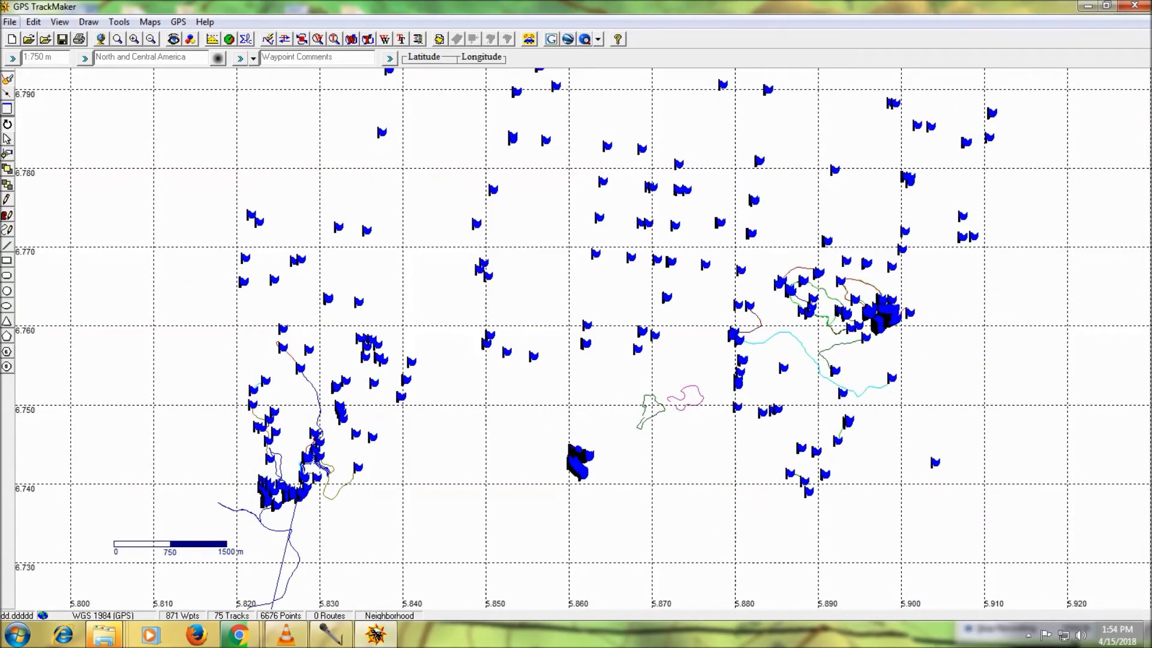
Step: Start saving the captured data as a new file on the Desktop, named "How to download data from GPS 64S"
left_click(10, 22)
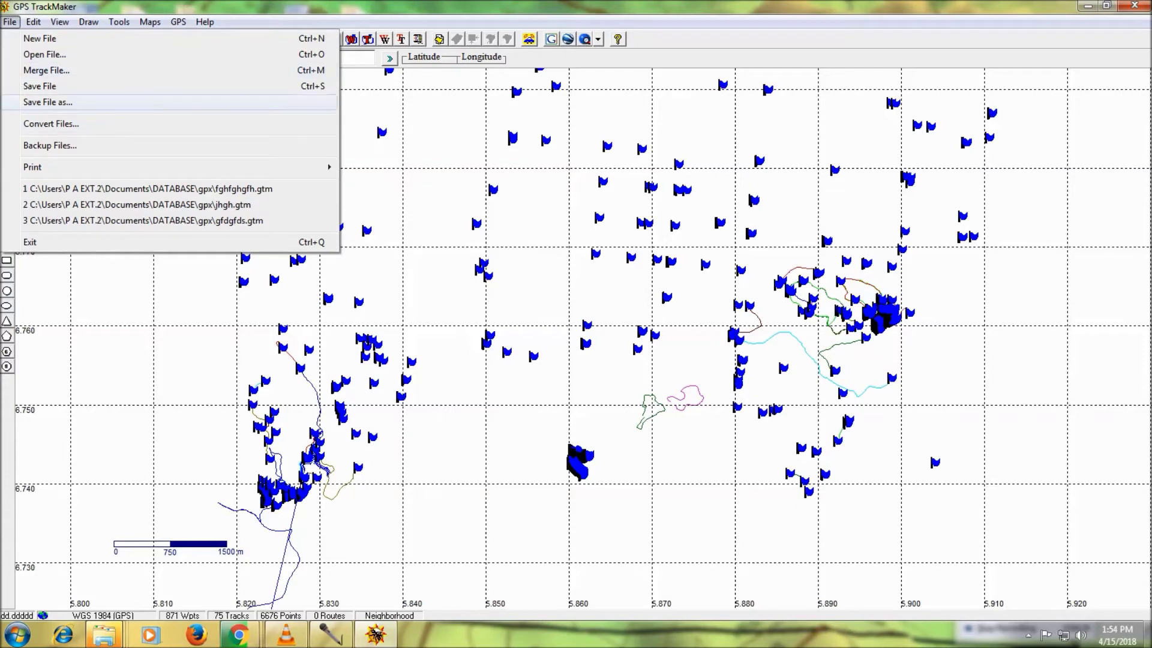
key("Return")
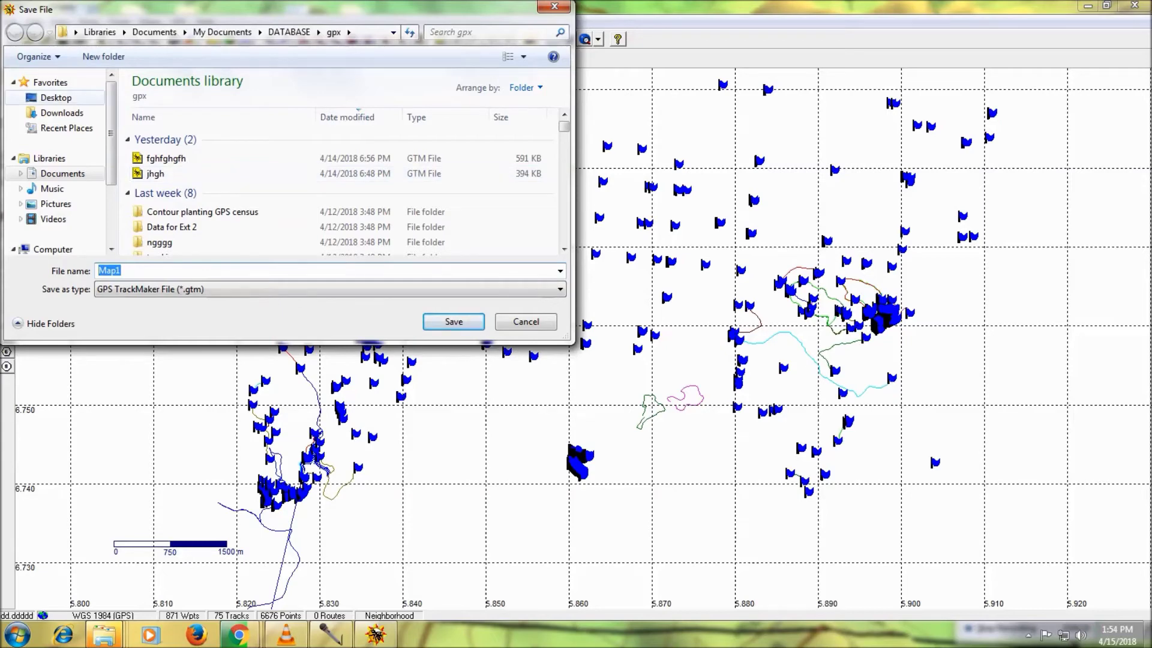
left_click(56, 98)
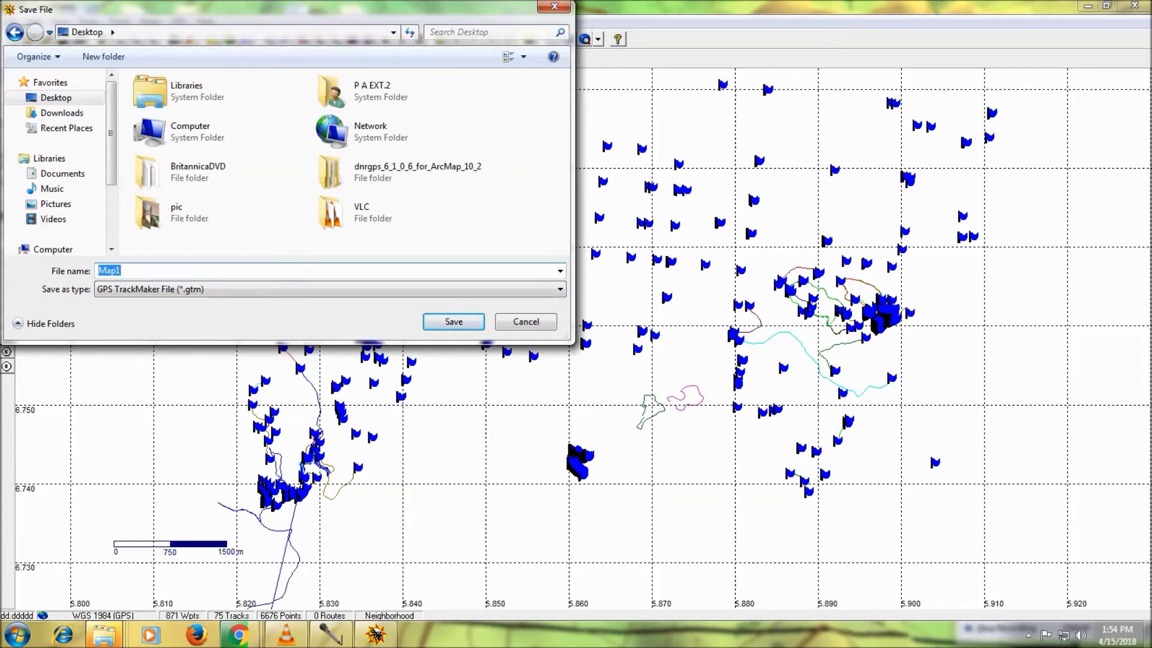
type("How to download data fro")
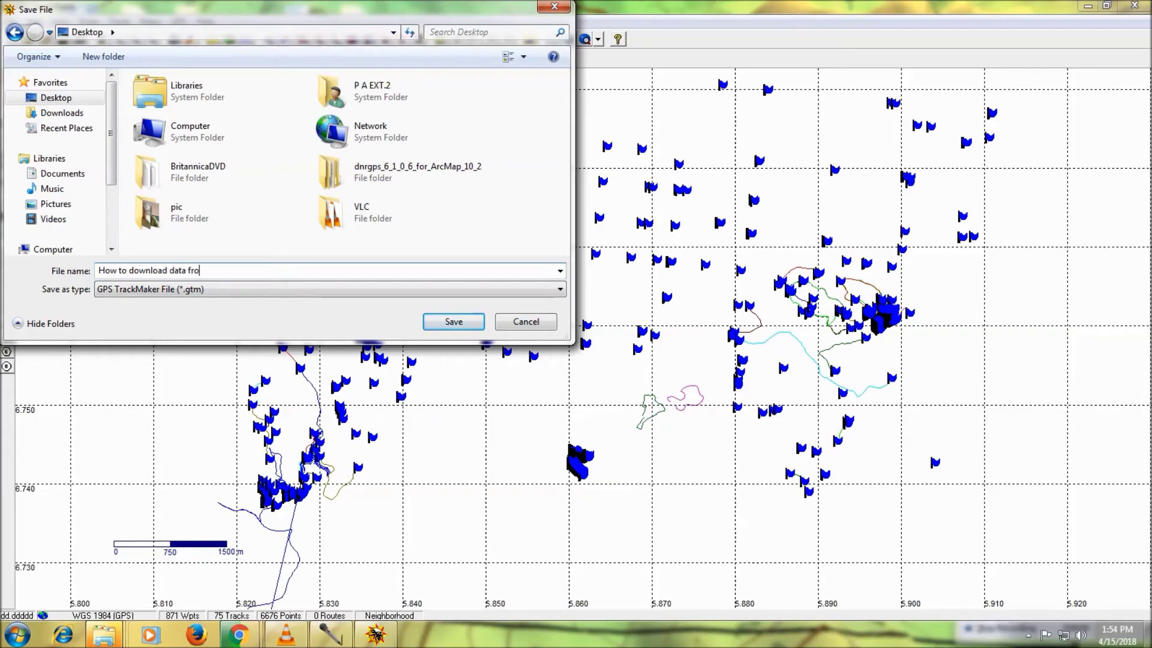
type("m GPS 64S to GPS")
type("TRAKE")
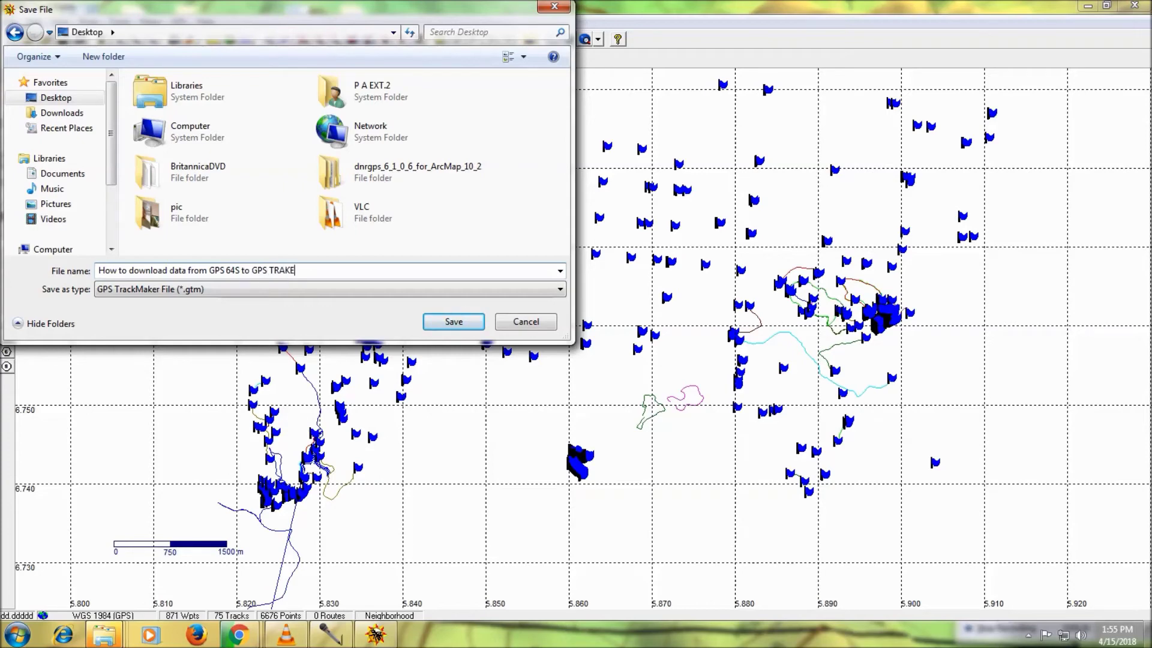
type(" MAKER")
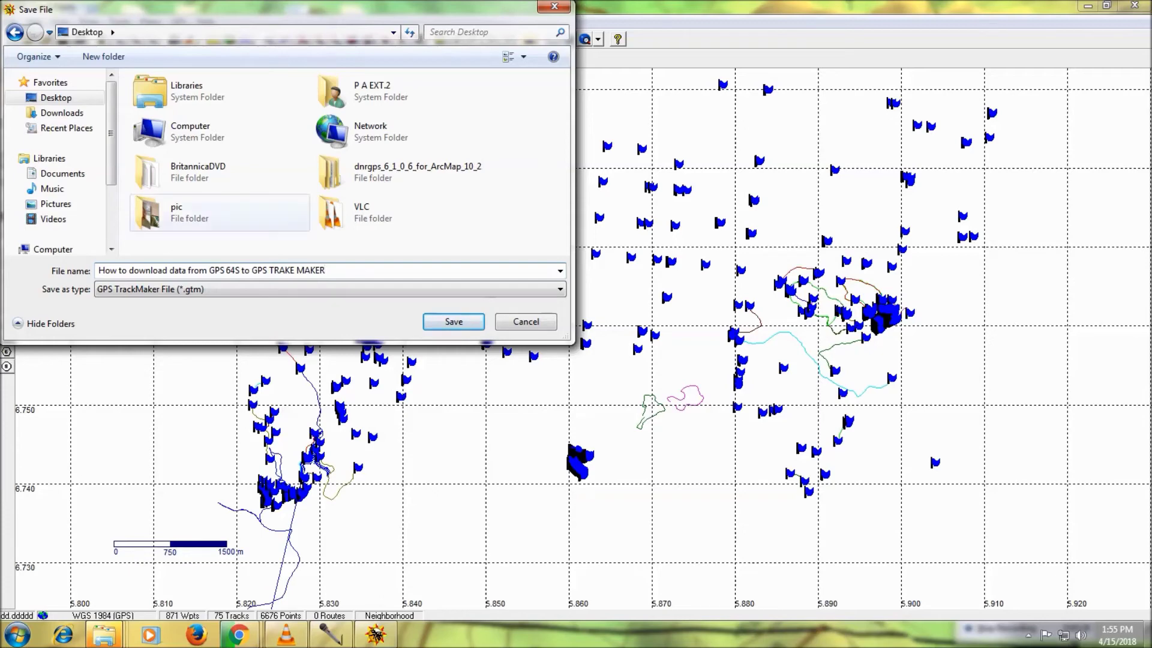
key("BackSpace")
key("BackSpace")
key("BackSpace")
key("BackSpace")
key("BackSpace")
key("BackSpace")
key("BackSpace")
key("BackSpace")
key("BackSpace")
key("BackSpace")
key("BackSpace")
key("BackSpace")
key("BackSpace")
key("BackSpace")
key("BackSpace")
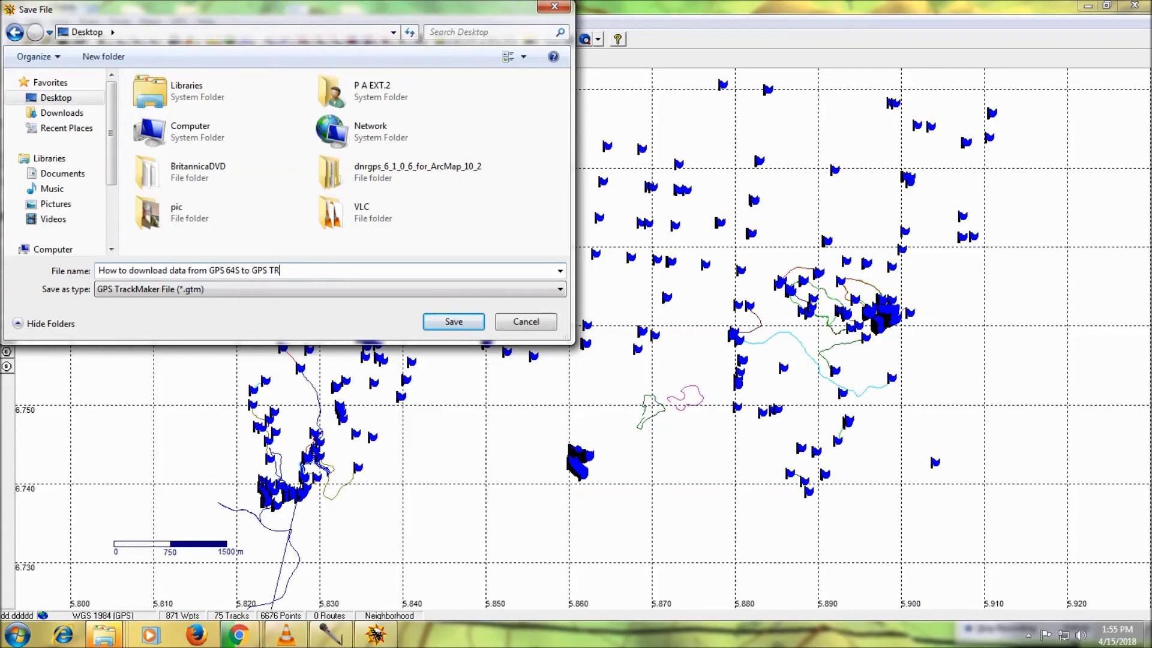
key("BackSpace")
key("BackSpace")
key("BackSpace")
Step: Set the file type to GPS Exchange File (*.gpx) and save the file
key("Tab")
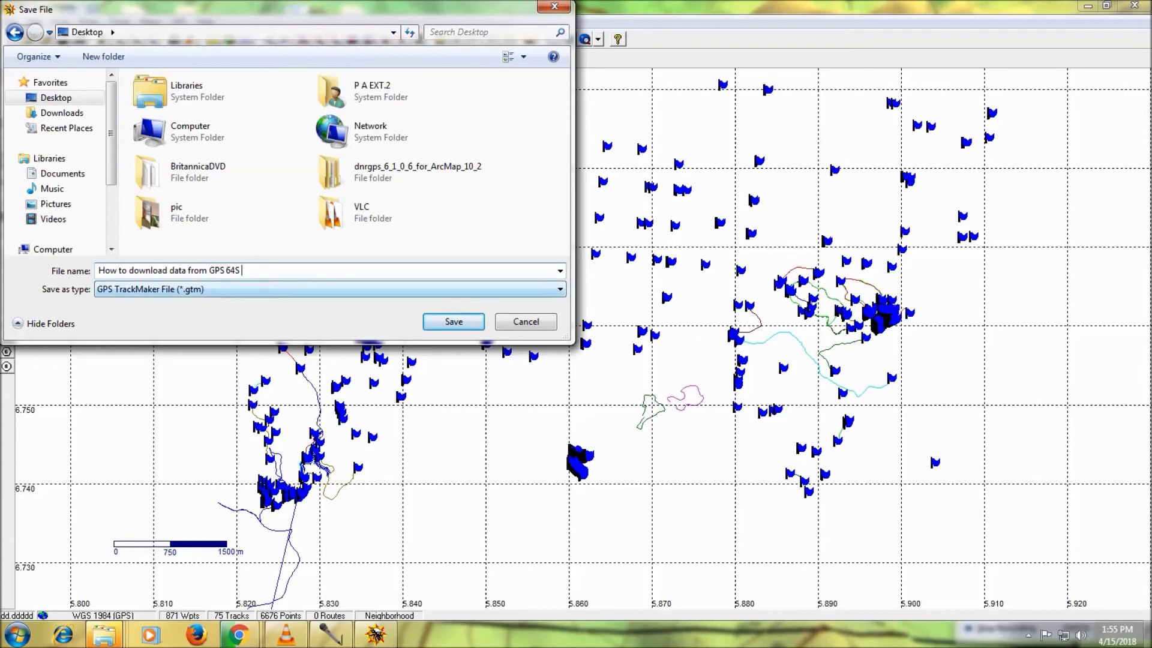
key("alt+Down")
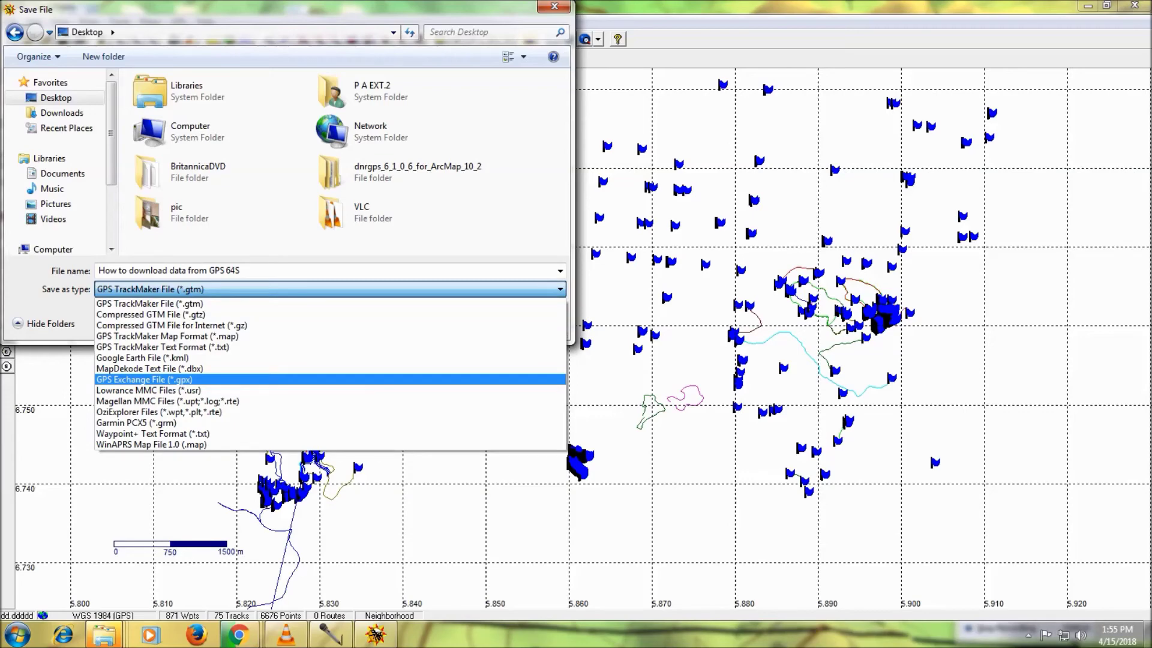
left_click(144, 379)
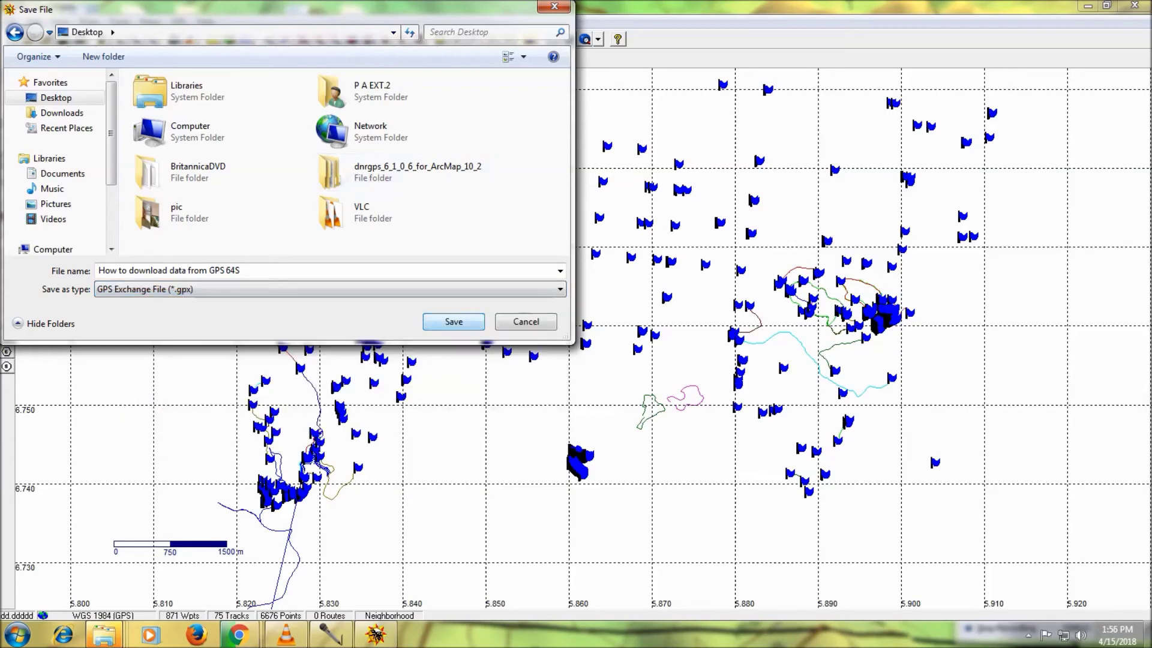
key("Return")
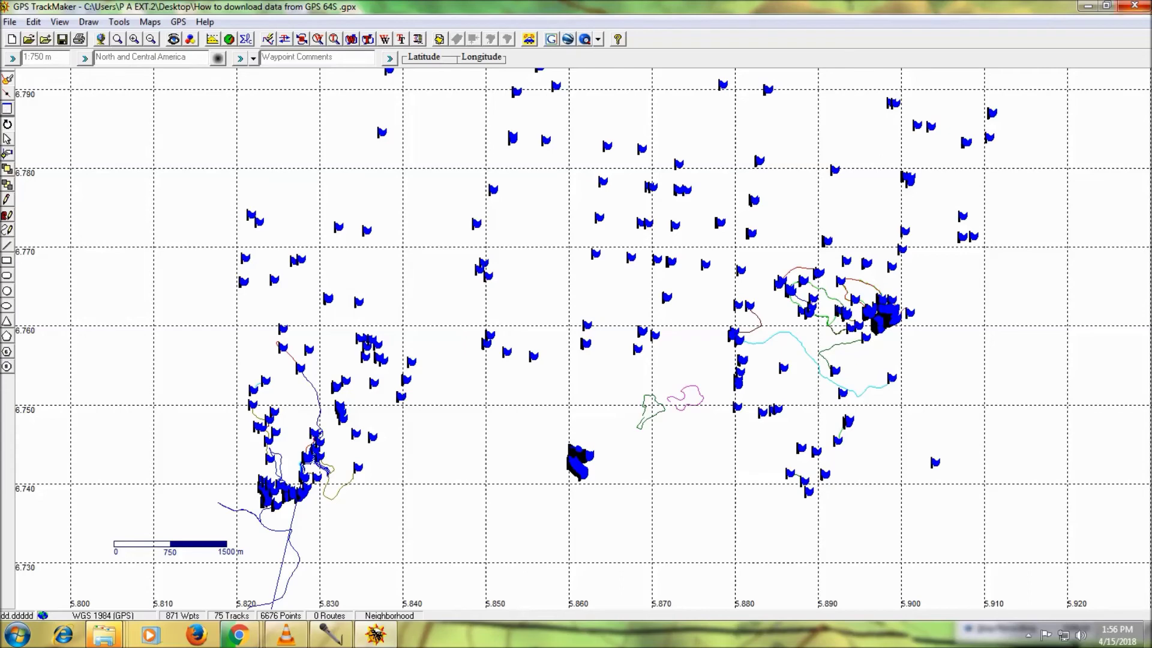
Step: Close GPS TrackMaker and reopen the saved GPX file from the desktop
left_click(1134, 6)
left_click(709, 199)
left_click(674, 126)
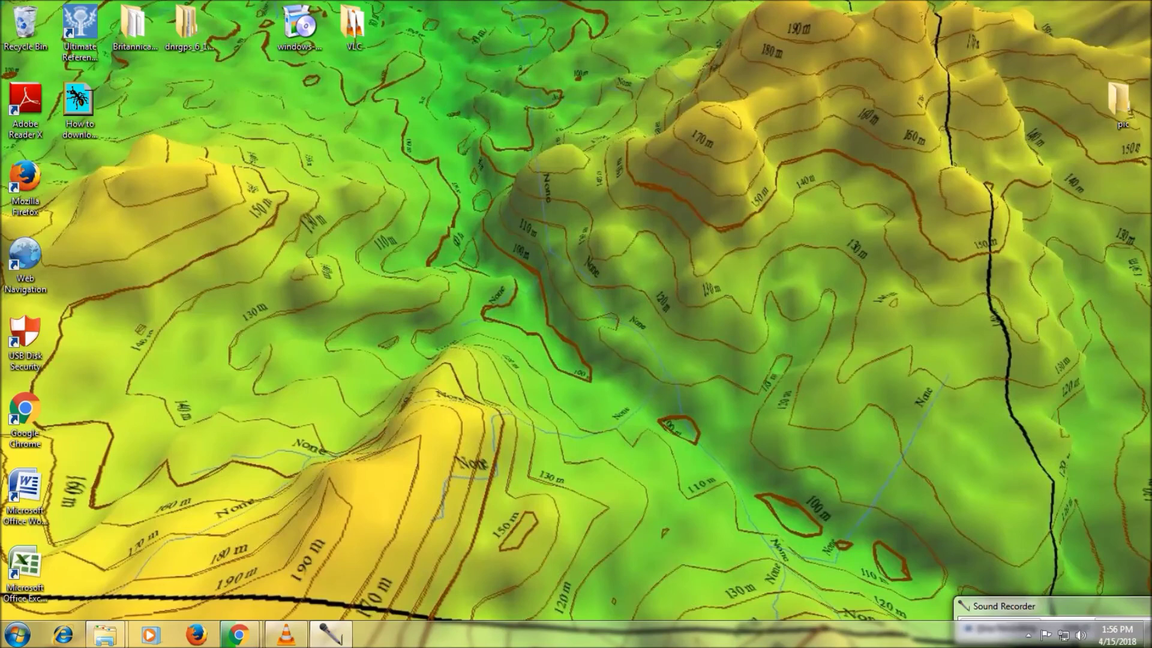
right_click(336, 181)
key("Return")
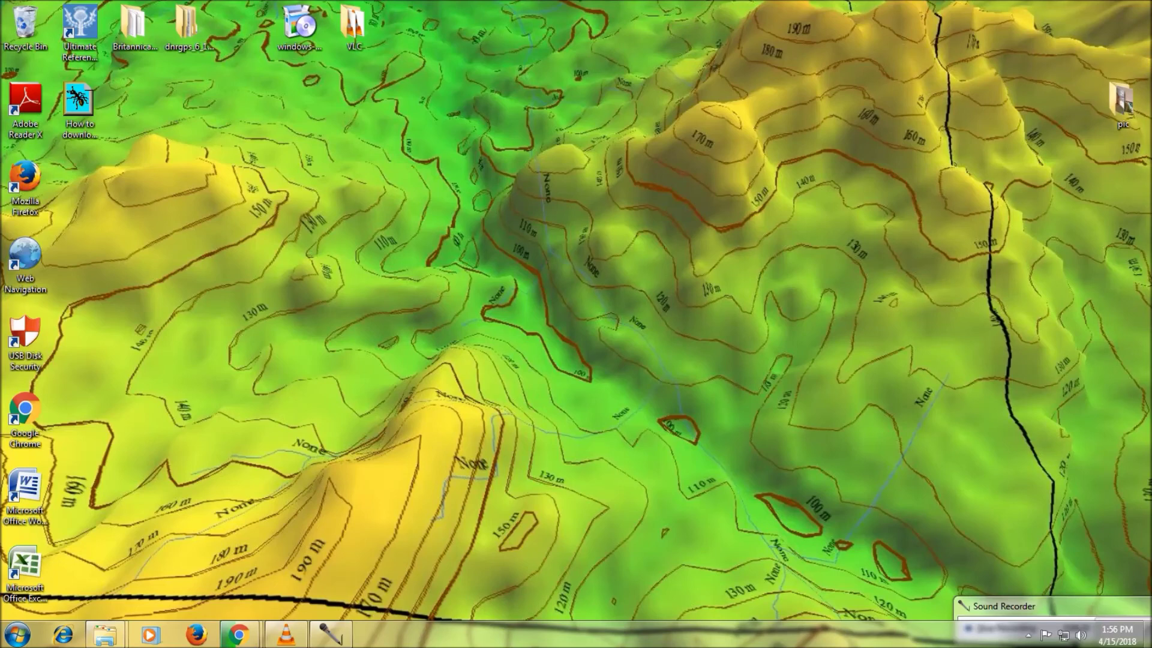
left_click(80, 108)
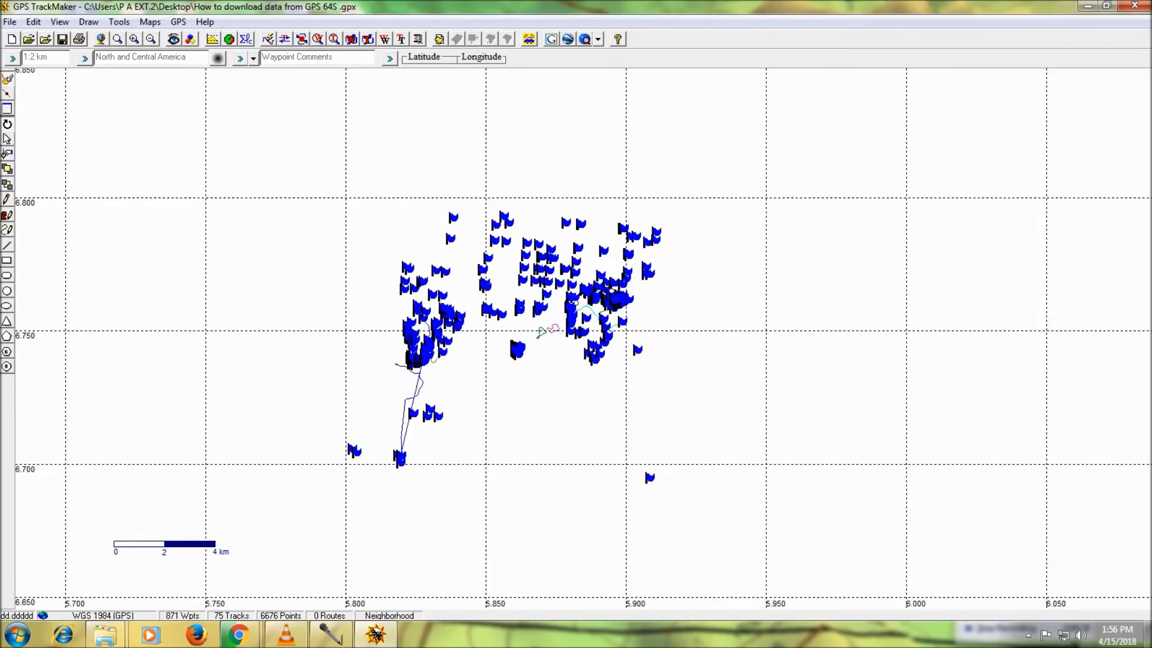
Step: Examine the waypoints and tracks in the reopened GPX file across the map
scroll(462, 294, "up", 2)
left_click_drag(457, 340, 511, 244)
scroll(439, 298, "up", 1)
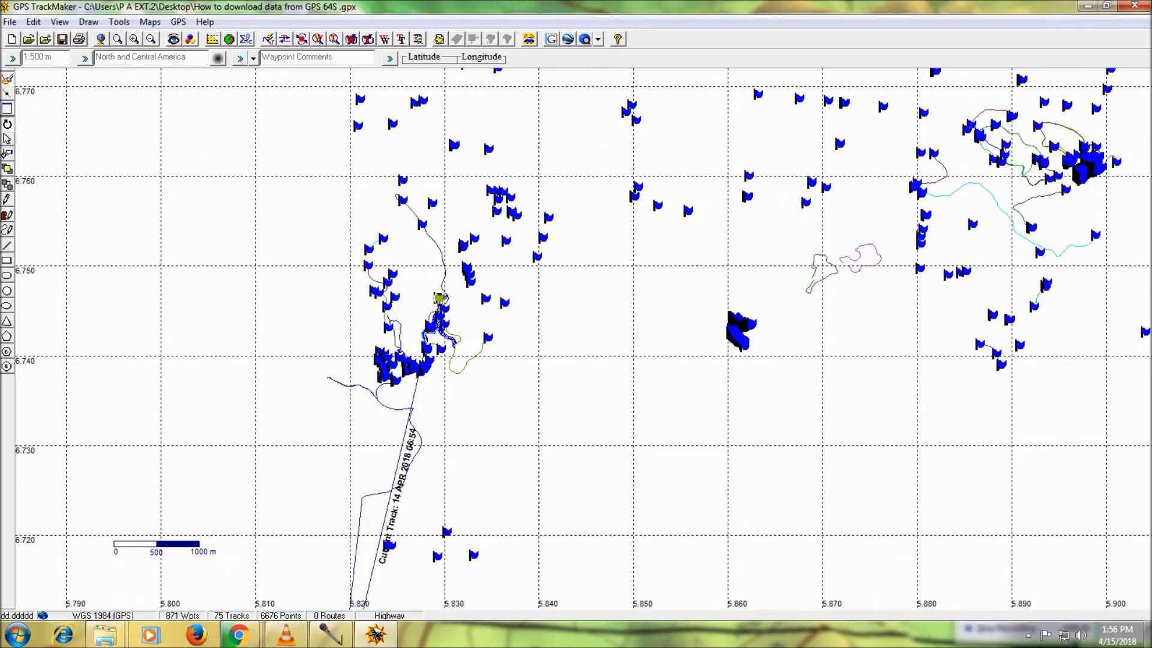
left_click_drag(925, 214, 743, 277)
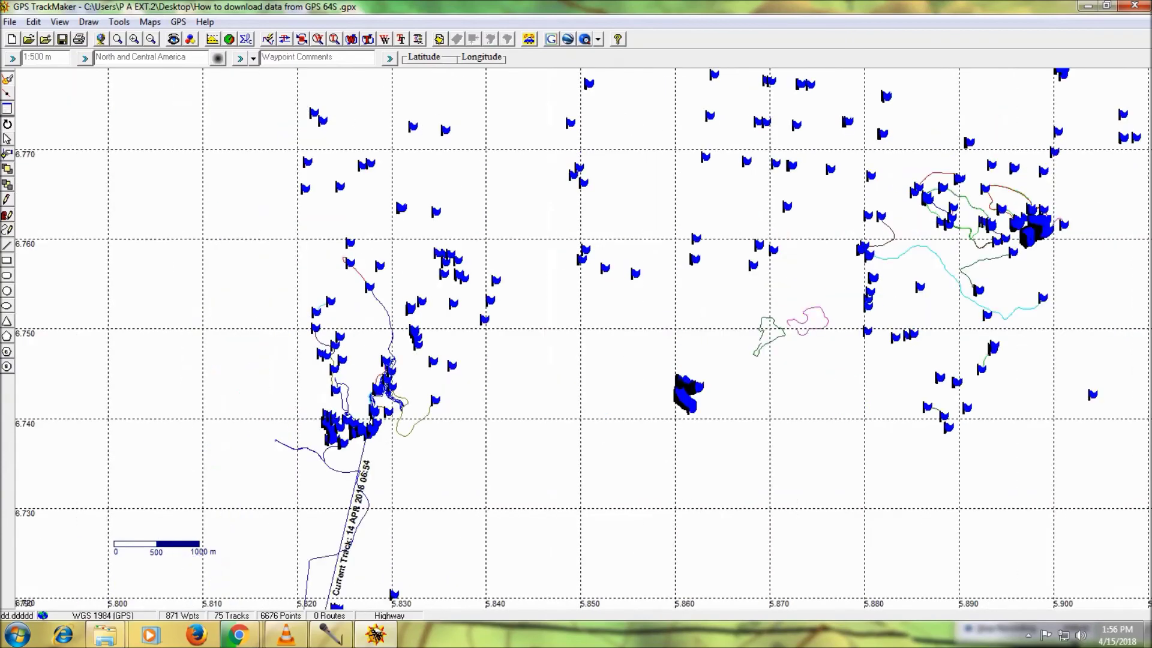
left_click_drag(418, 302, 315, 276)
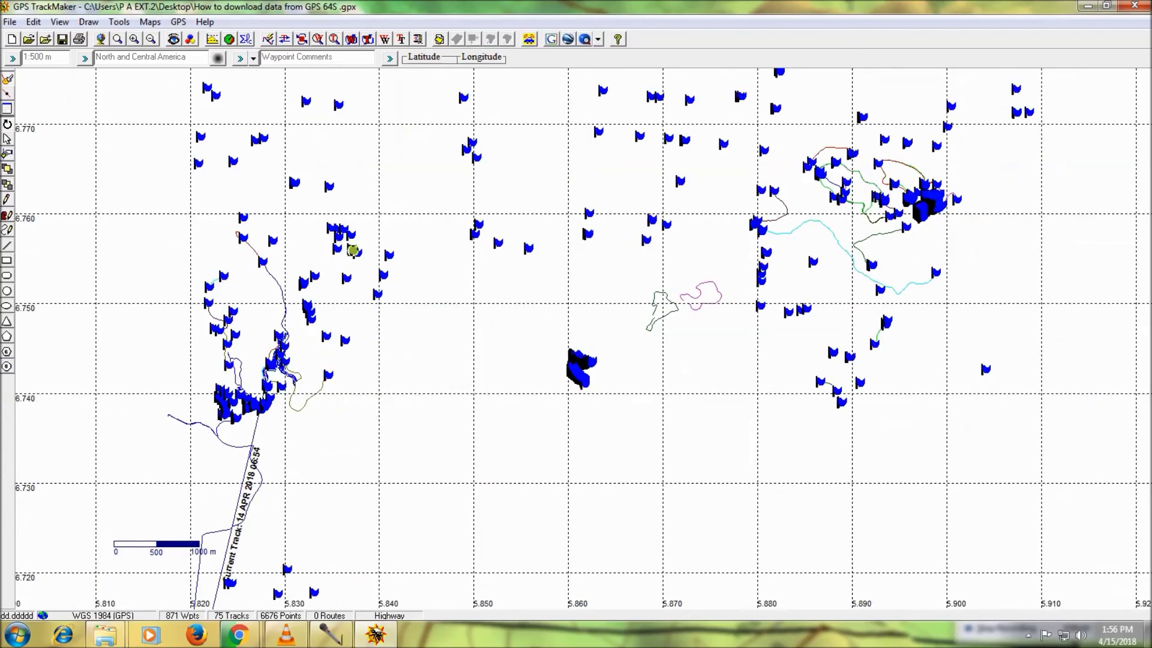
left_click_drag(475, 233, 498, 320)
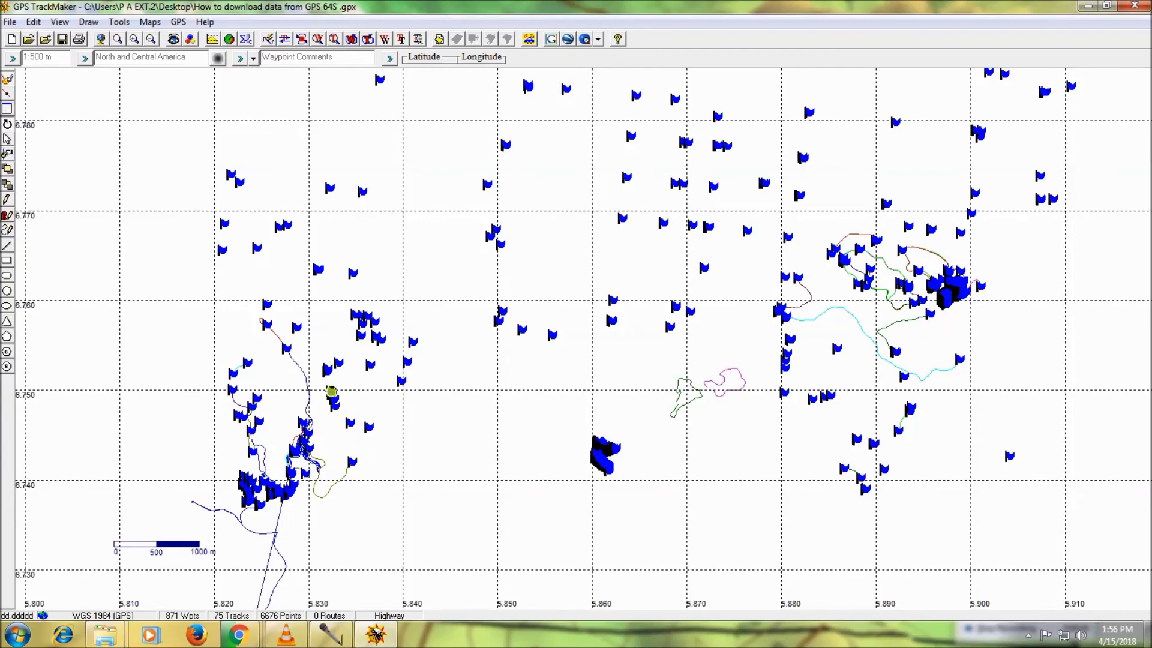
scroll(453, 311, "down", 1)
left_click_drag(453, 311, 544, 299)
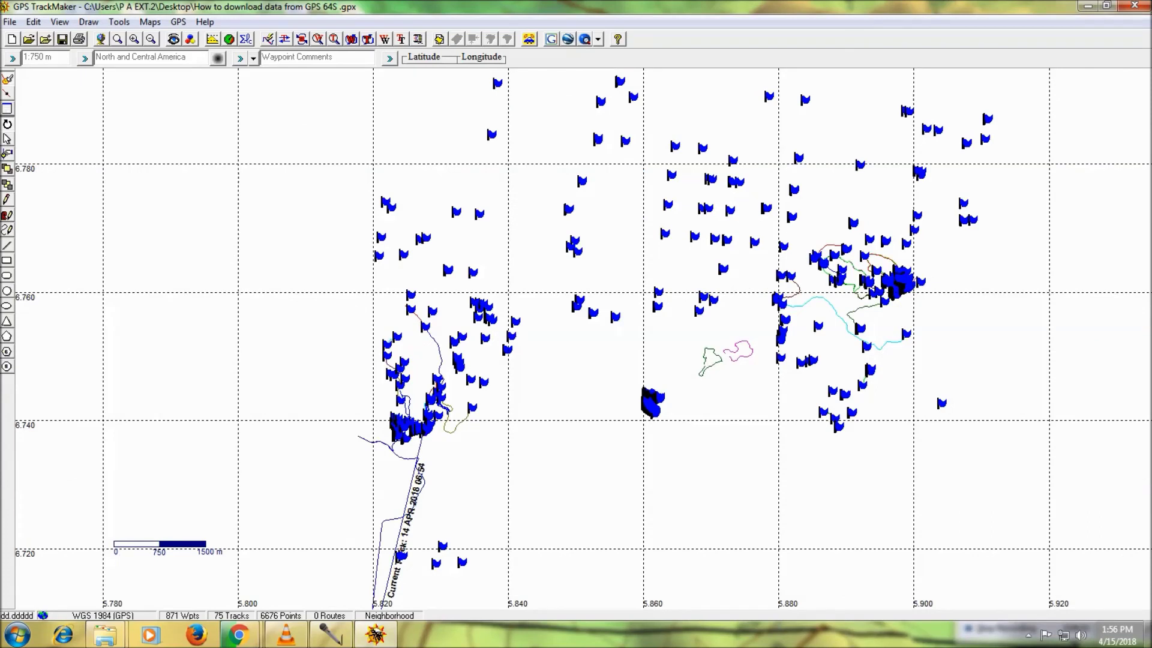